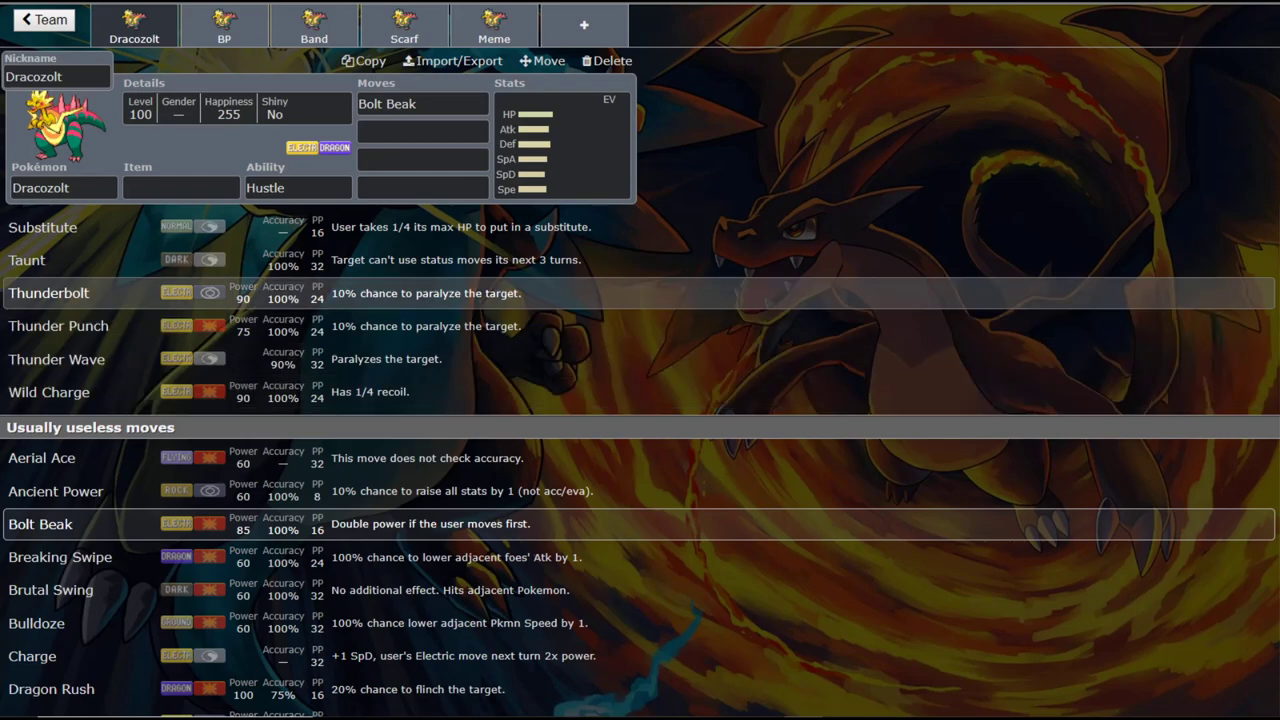
# Examine Dracozolt's base stats in the EV editor, highlighting HP, Attack, Defense, Sp. Def. and Speed.
pyautogui.click(562, 145)
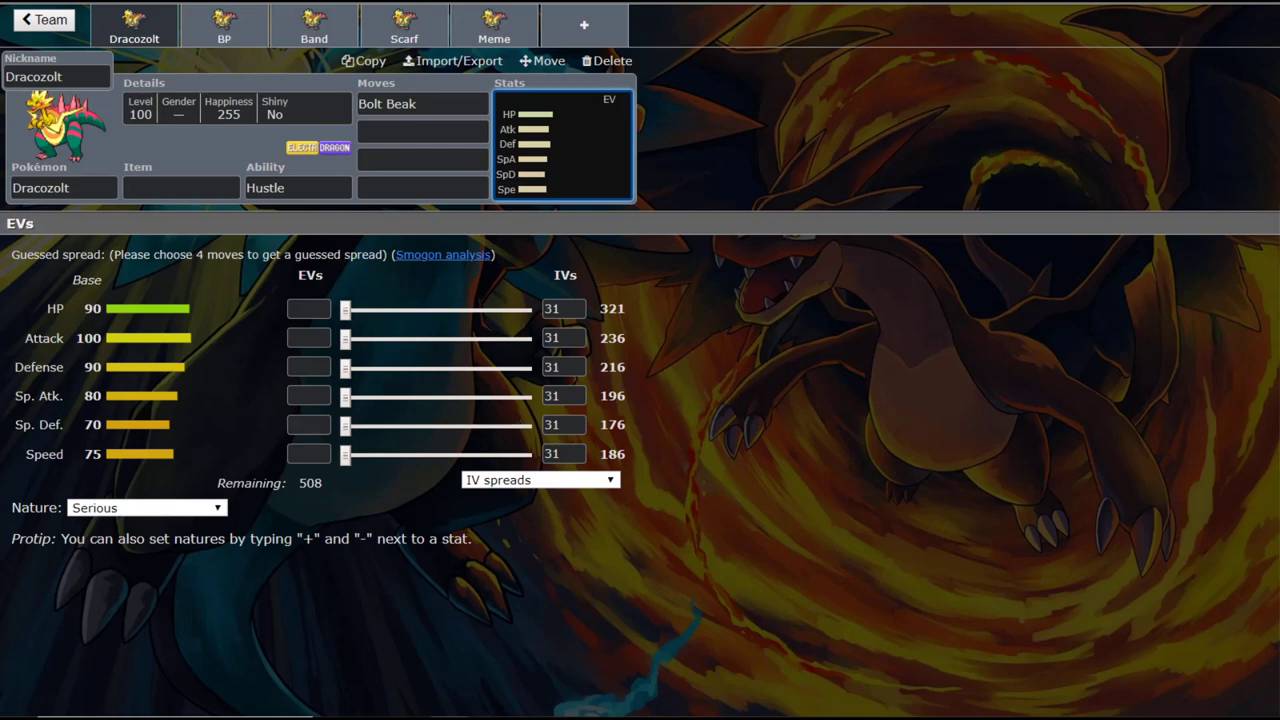
pyautogui.doubleClick(92, 308)
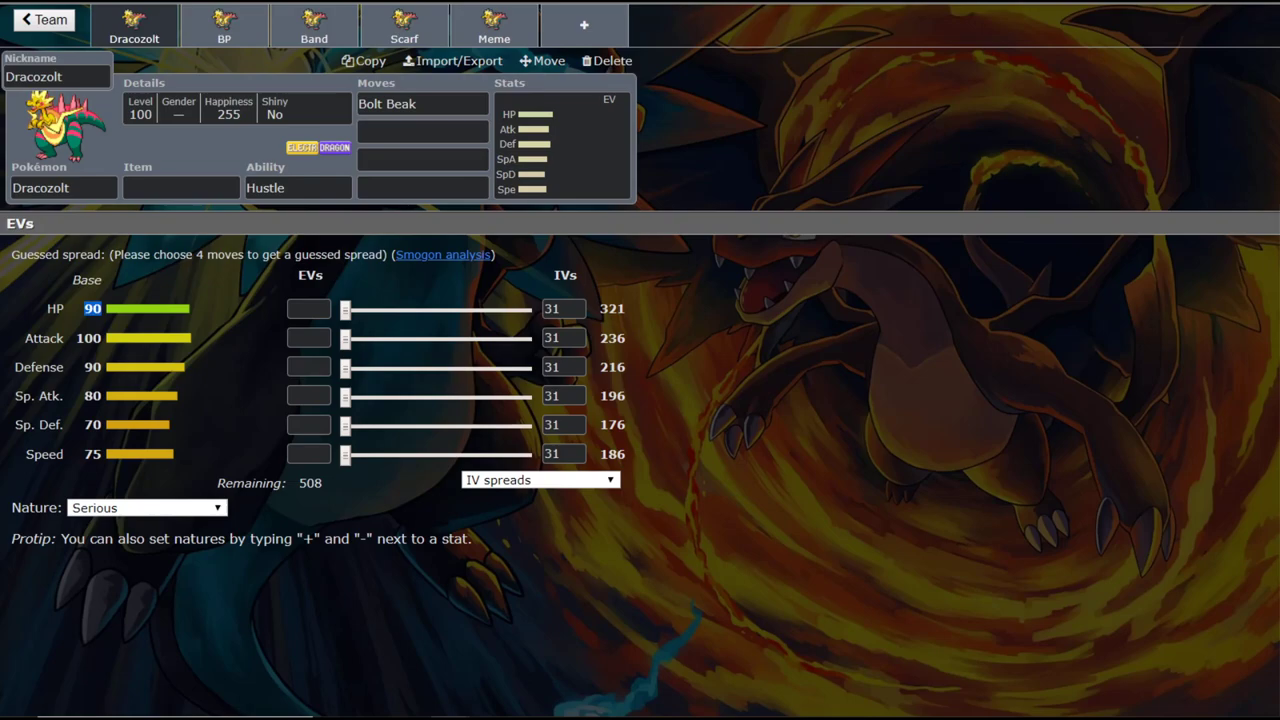
pyautogui.moveTo(92, 367); pyautogui.dragTo(92, 454)
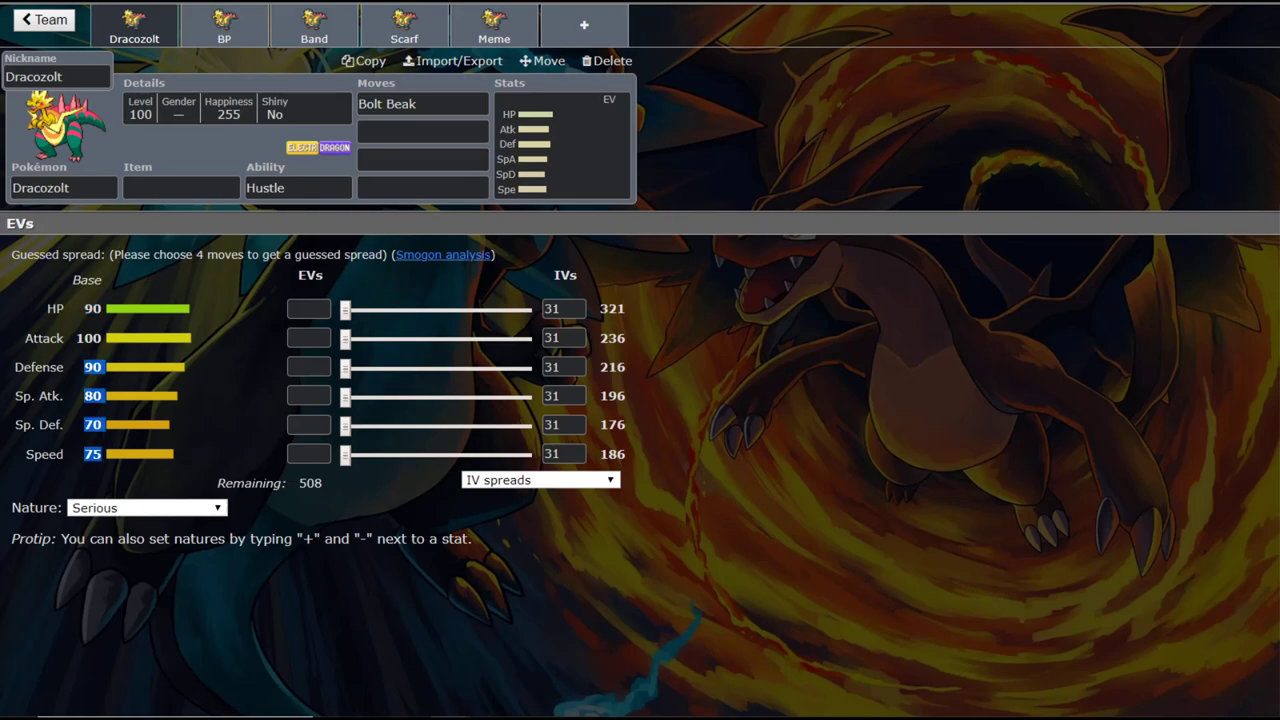
pyautogui.click(92, 454)
pyautogui.doubleClick(92, 367)
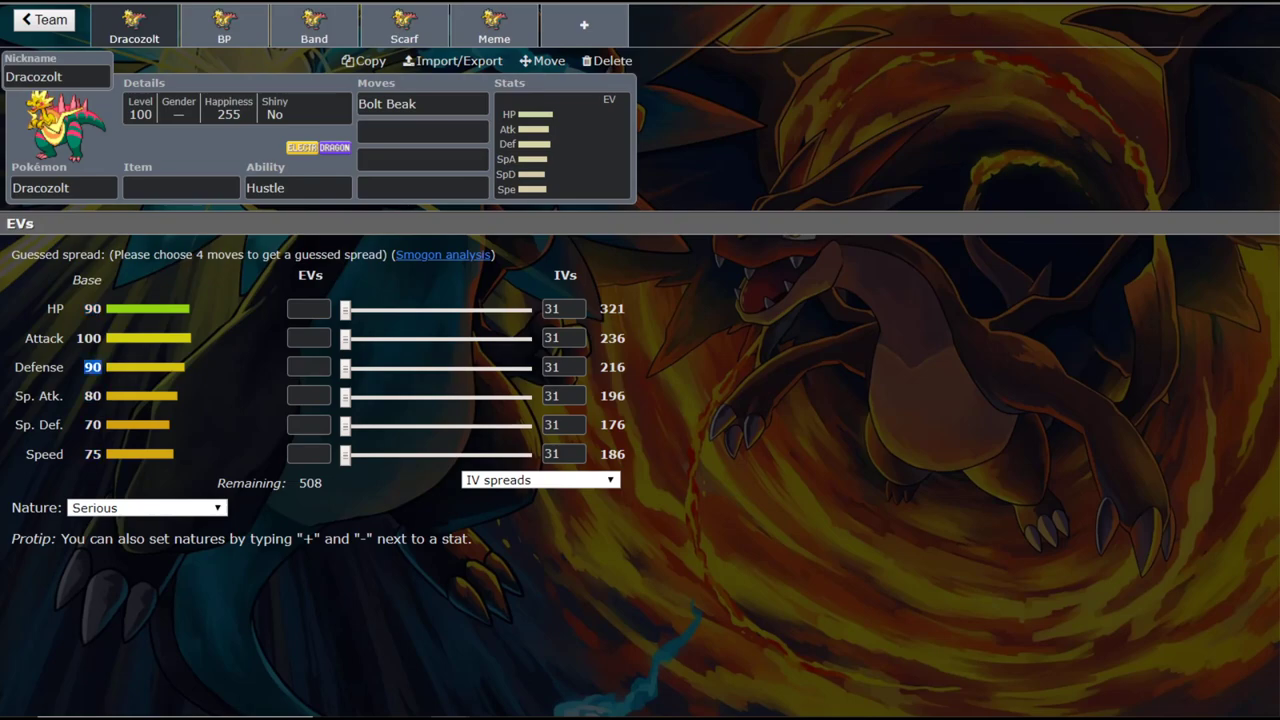
pyautogui.doubleClick(92, 425)
pyautogui.doubleClick(92, 454)
pyautogui.doubleClick(88, 338)
# Review the descriptions of the Hustle ability and the Bolt Beak move on the Dracozolt set.
pyautogui.click(298, 188)
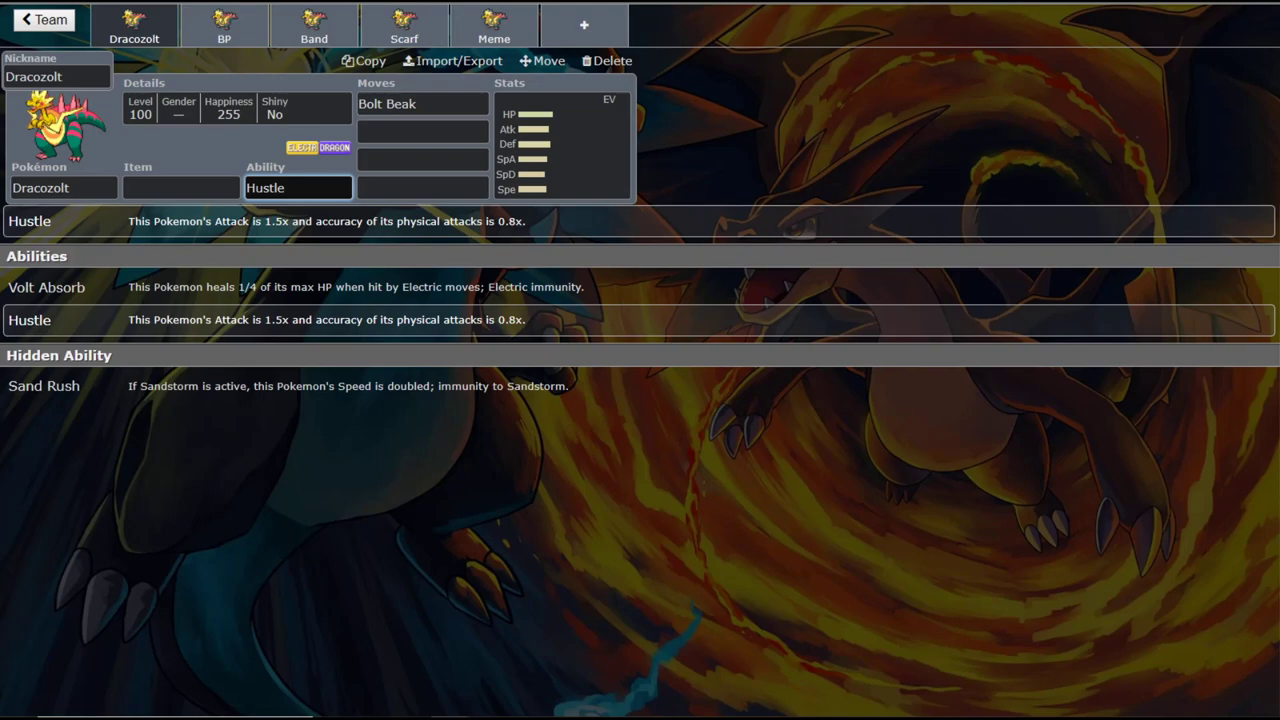
pyautogui.click(422, 103)
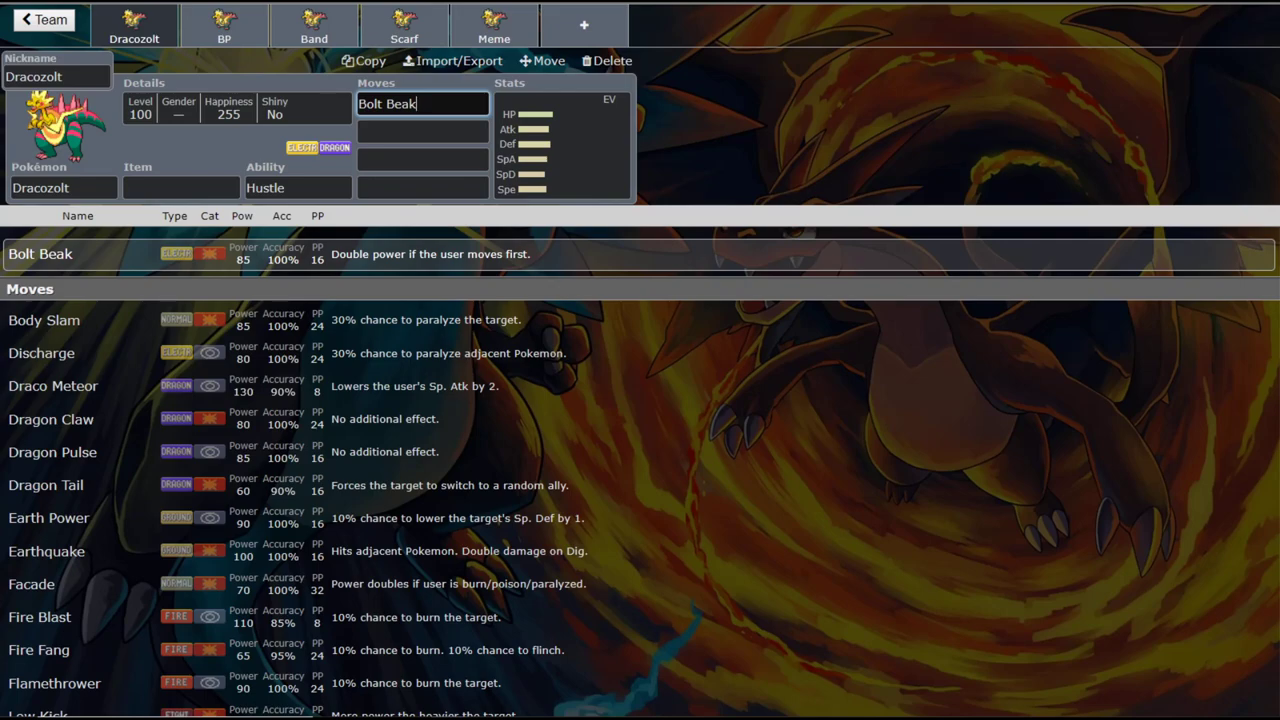
pyautogui.press('Down')
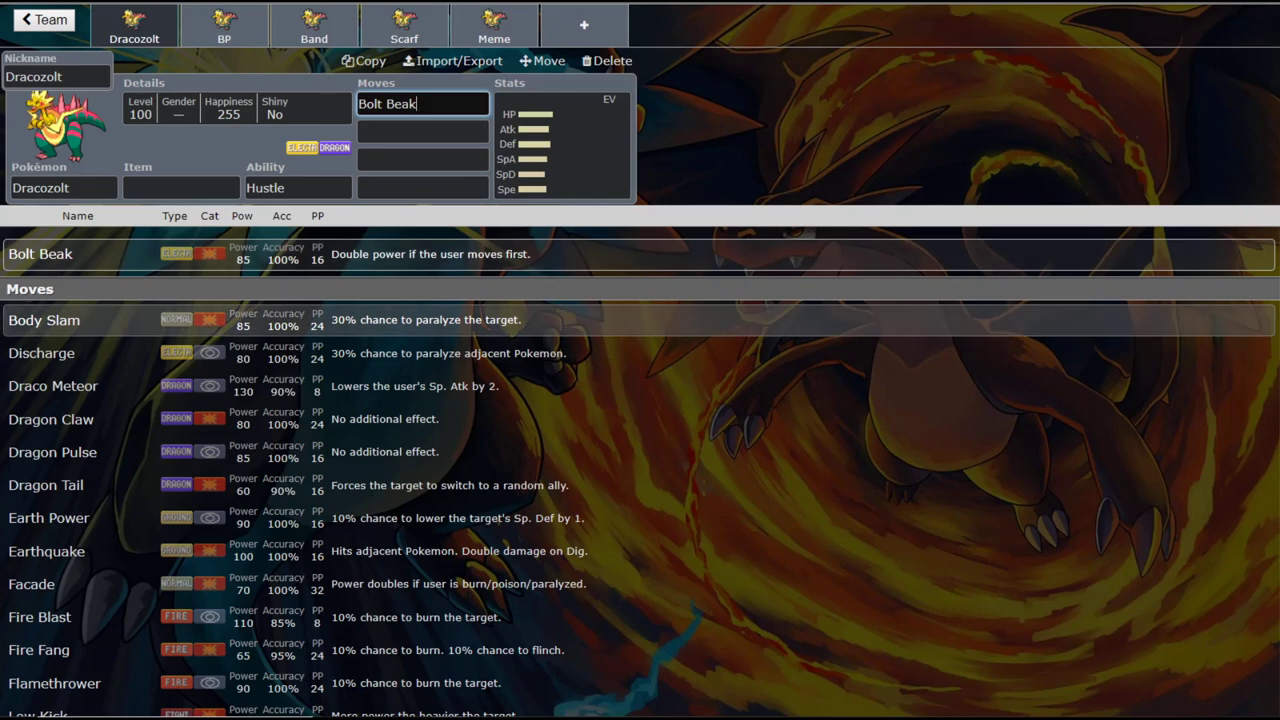
pyautogui.press('Up')
pyautogui.press('Up')
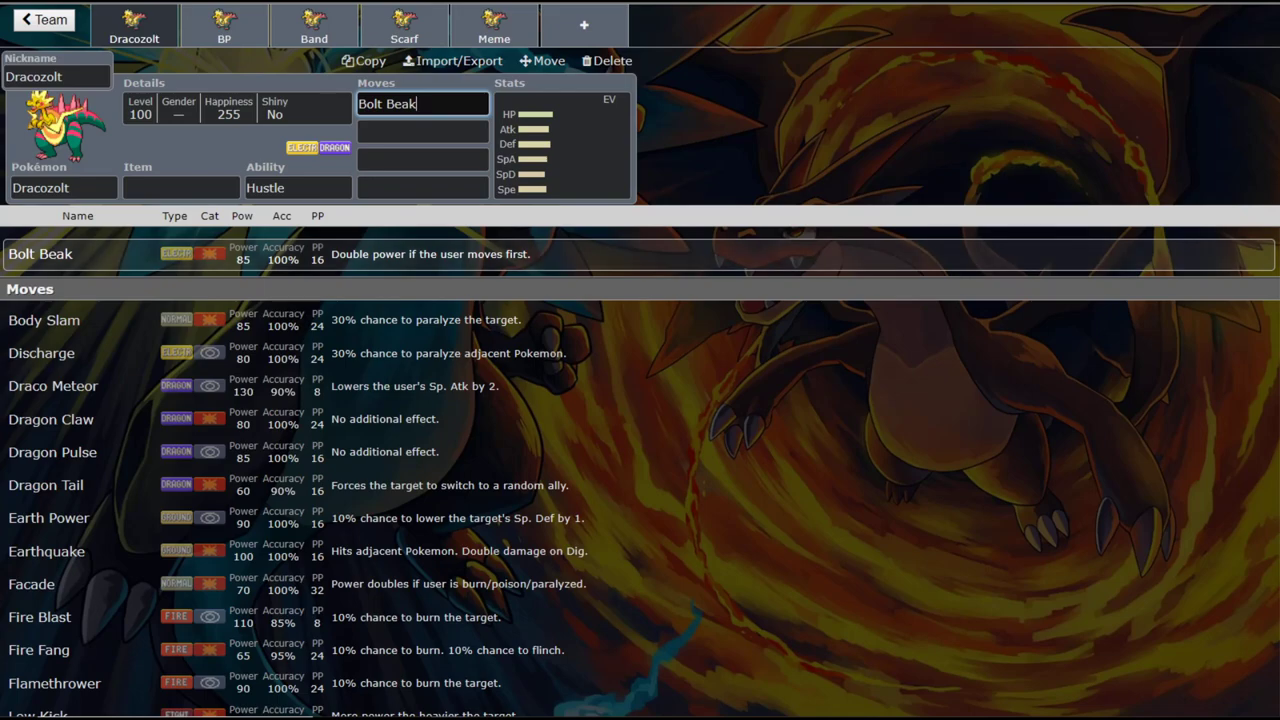
pyautogui.click(298, 187)
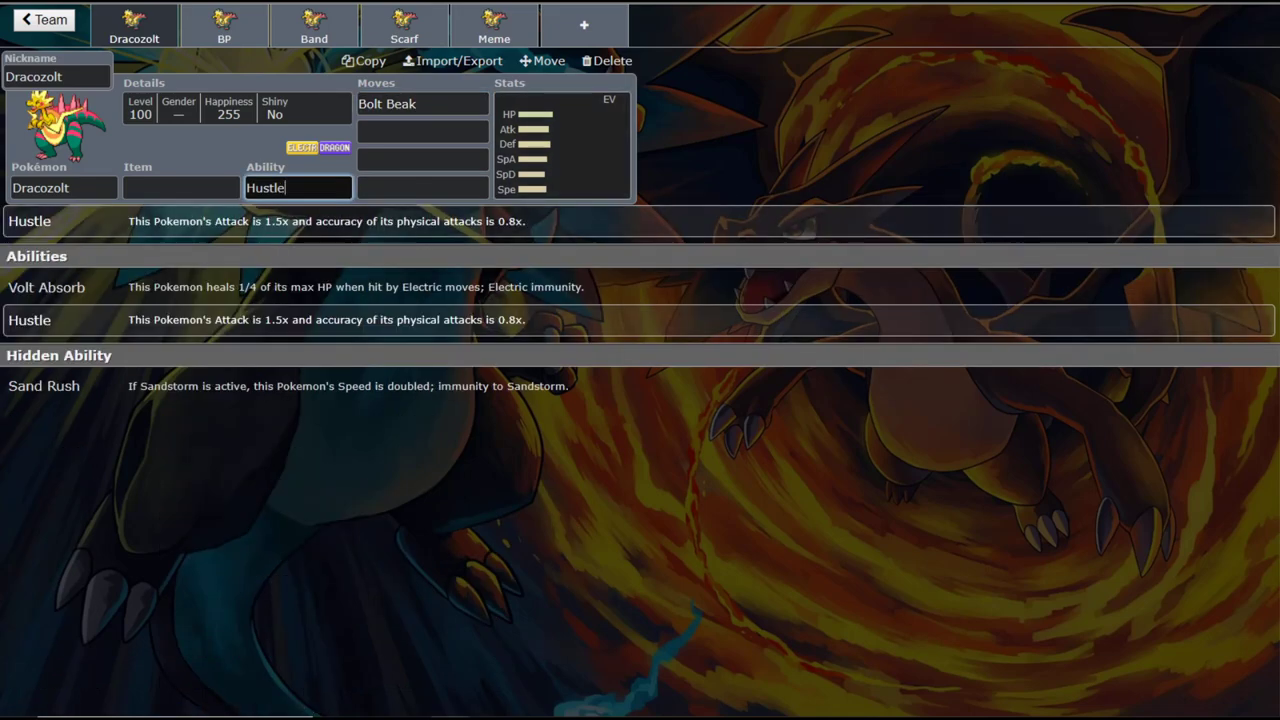
pyautogui.click(288, 147)
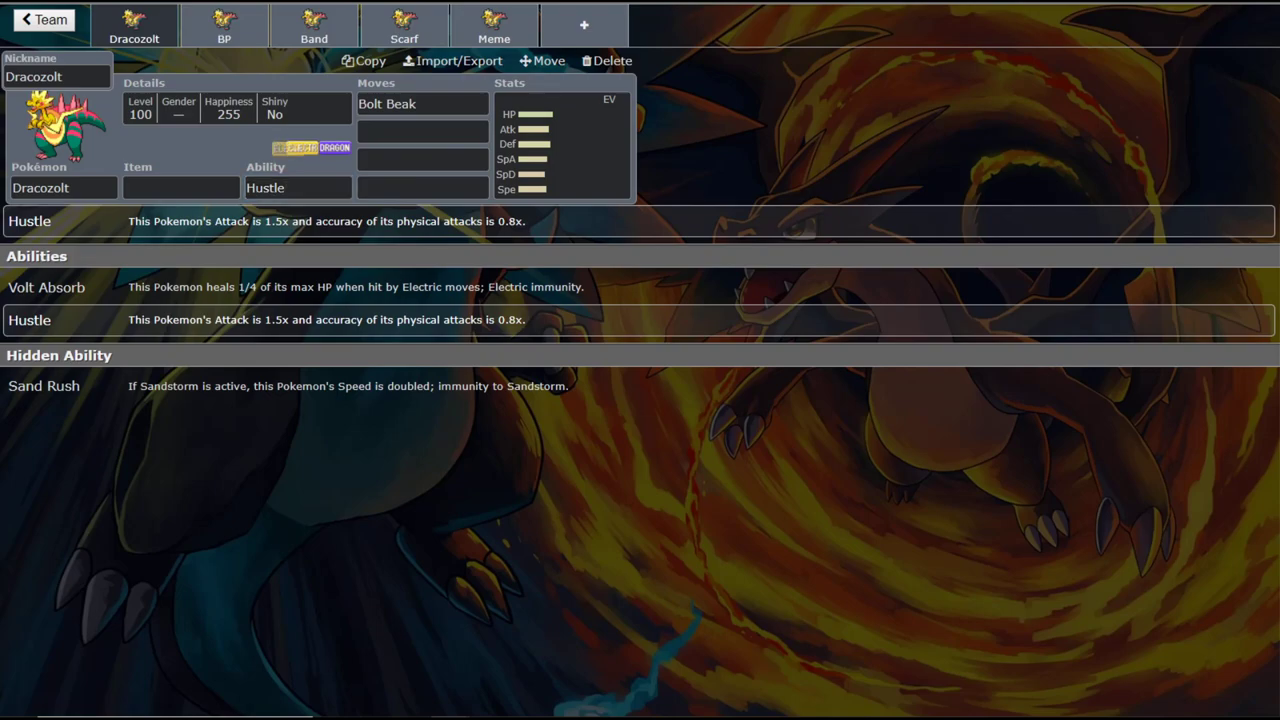
pyautogui.click(422, 103)
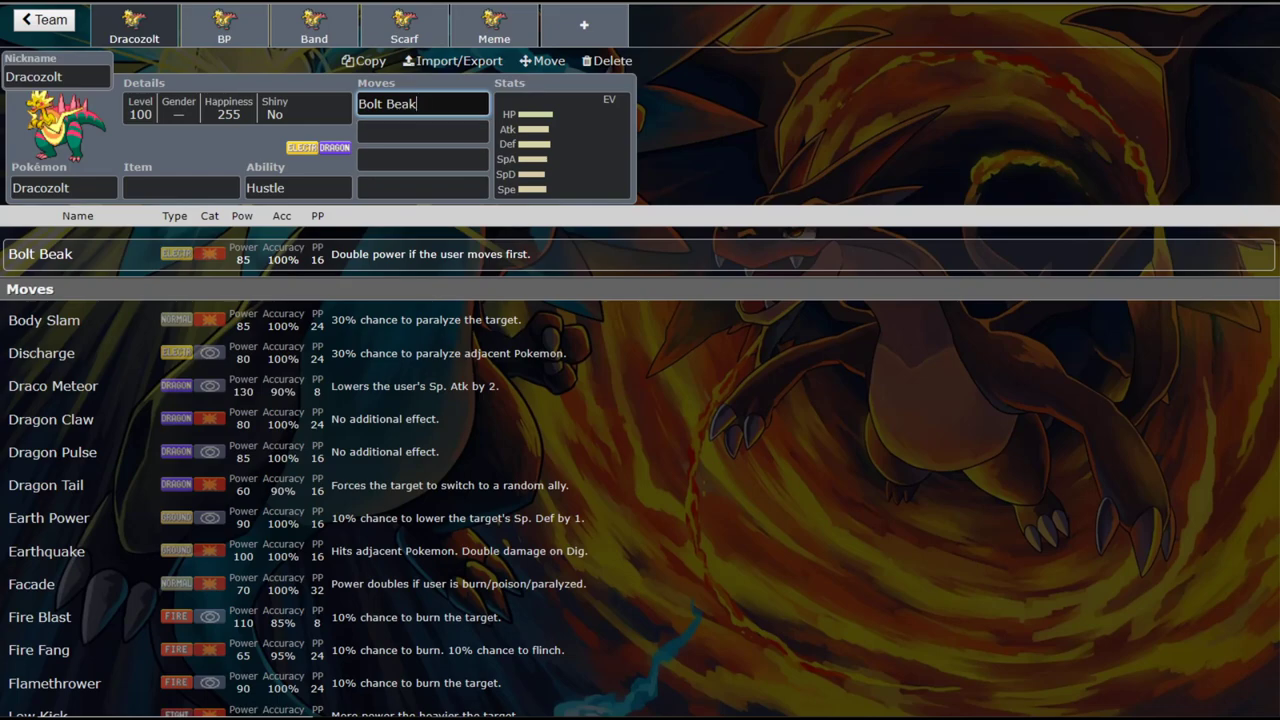
# Open the BP set and review its Hustle ability, Blunder Policy item and Bolt Beak move.
pyautogui.click(224, 25)
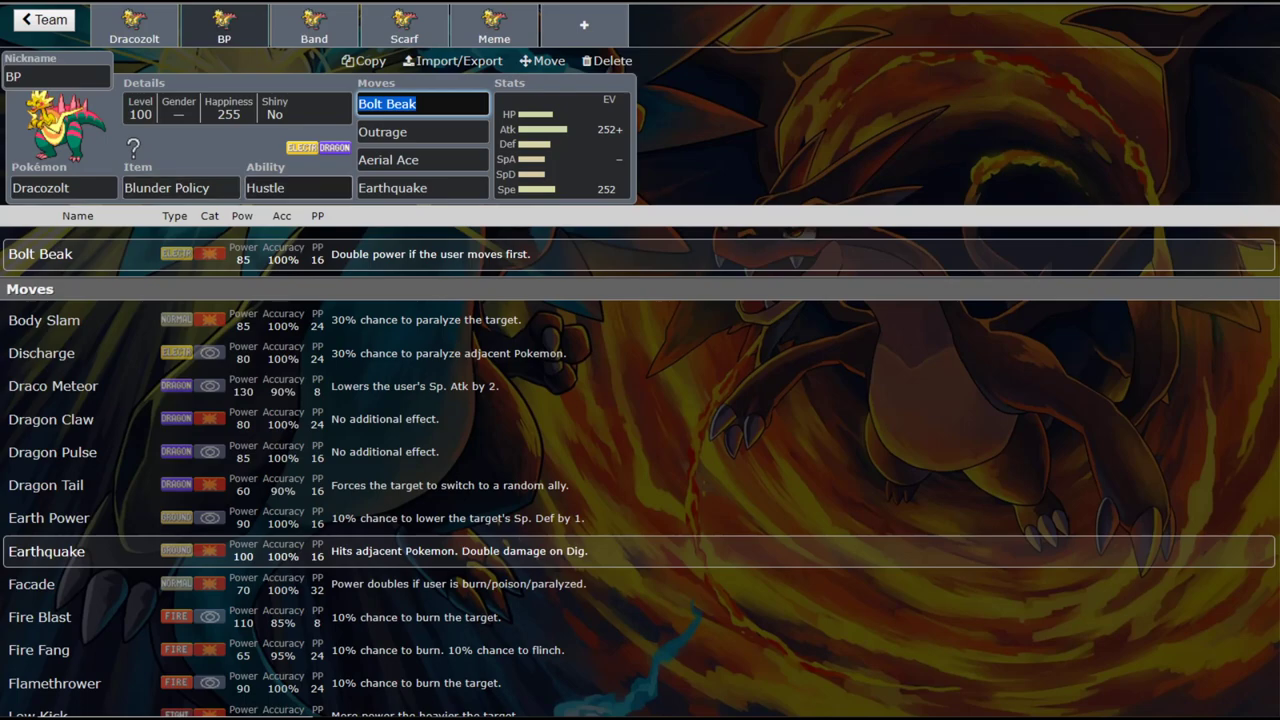
pyautogui.click(298, 188)
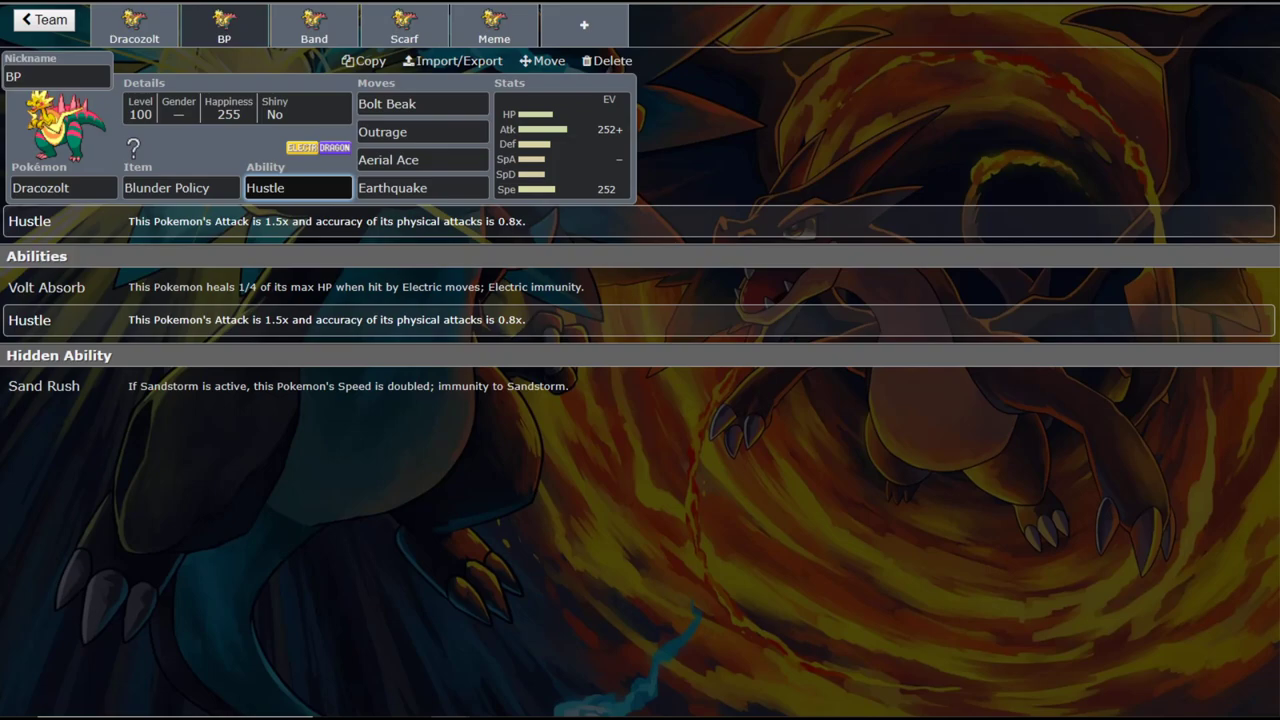
pyautogui.click(181, 188)
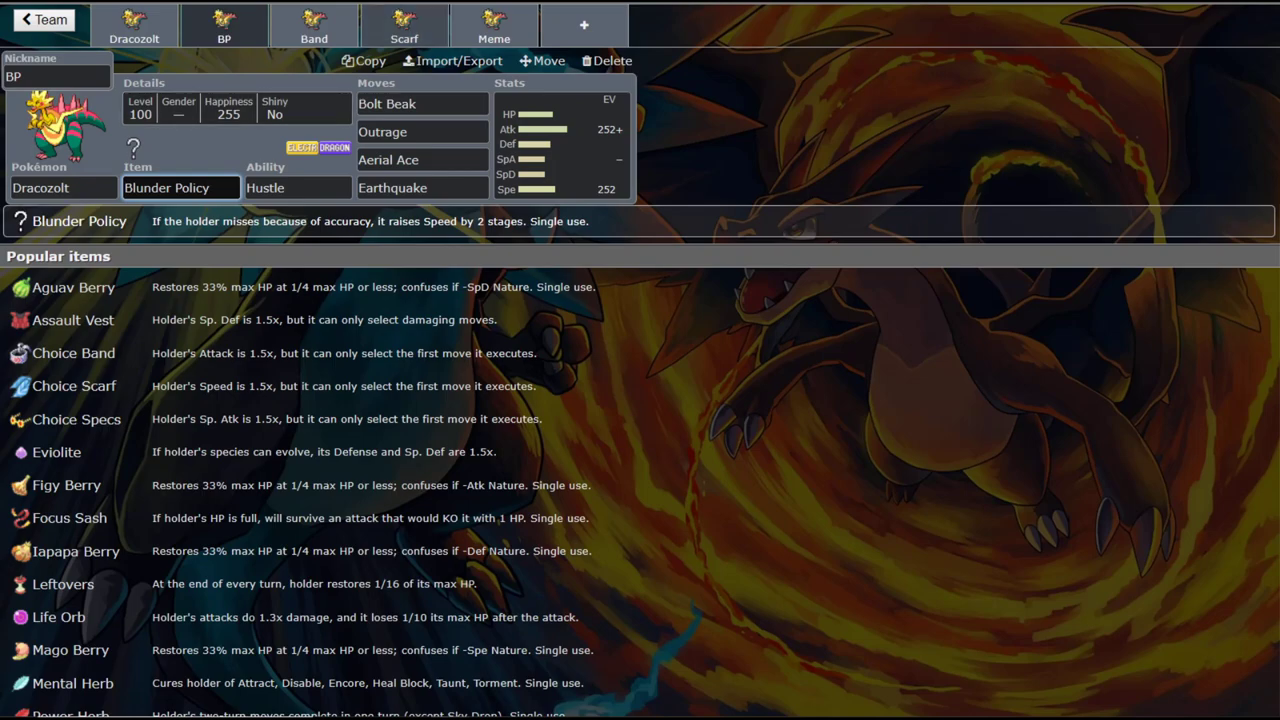
pyautogui.click(422, 104)
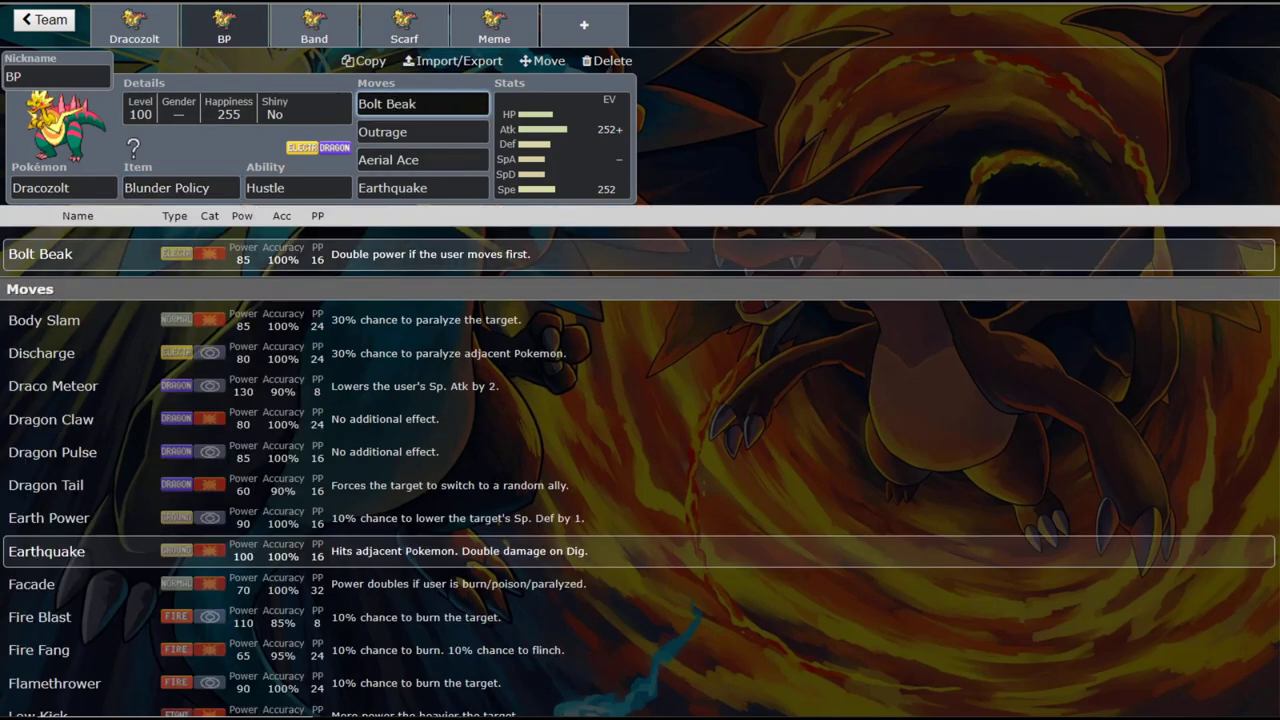
pyautogui.click(209, 188)
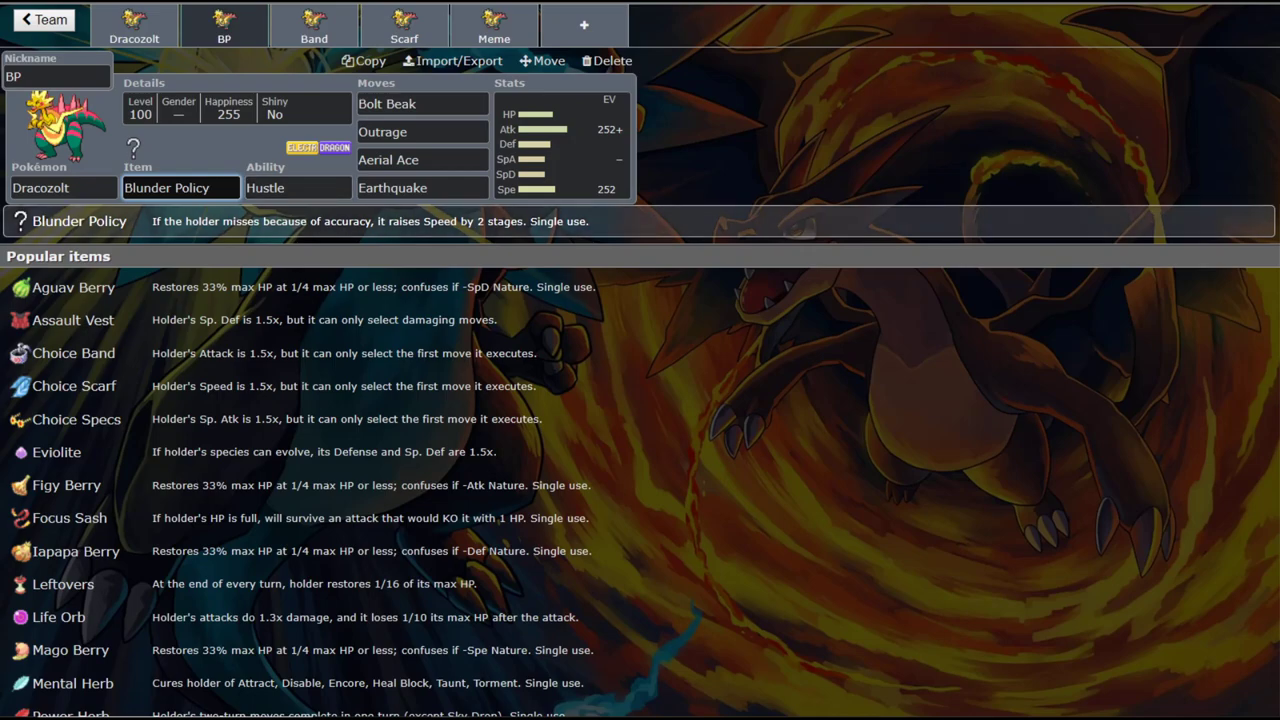
pyautogui.click(420, 104)
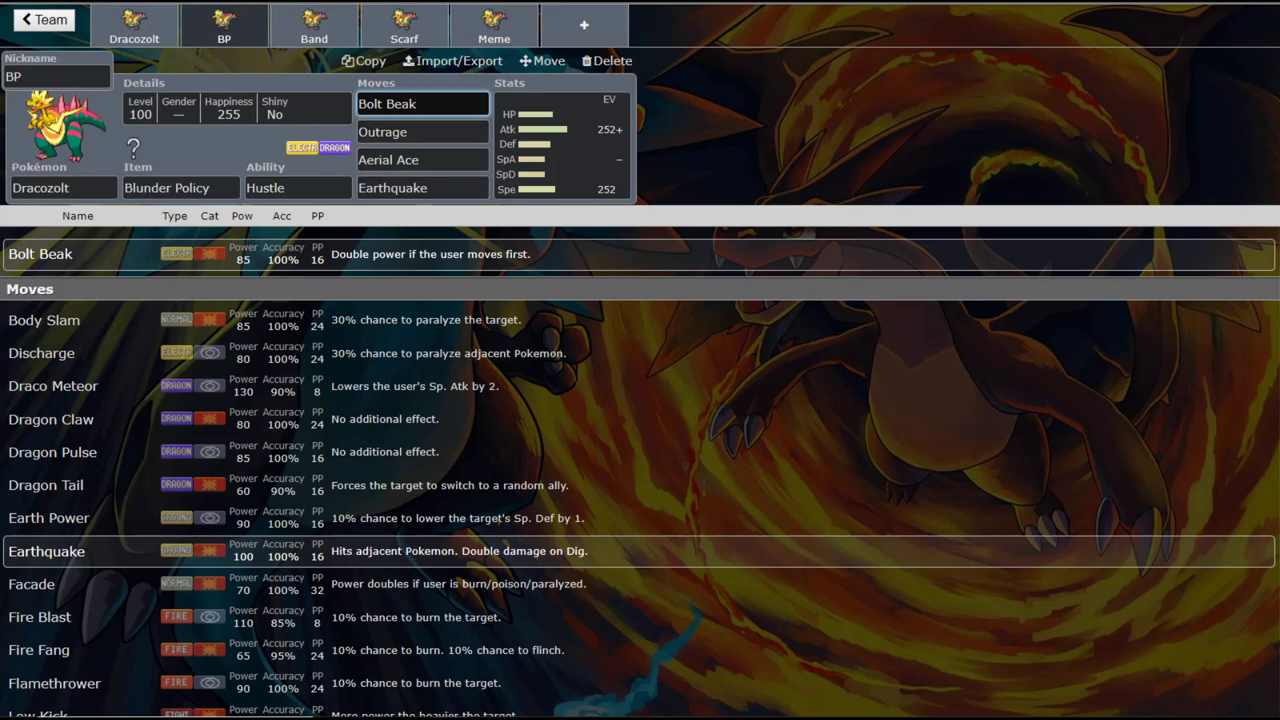
# Examine the BP set's Outrage and Aerial Ace moves and look through the rest of the available move list.
pyautogui.click(422, 131)
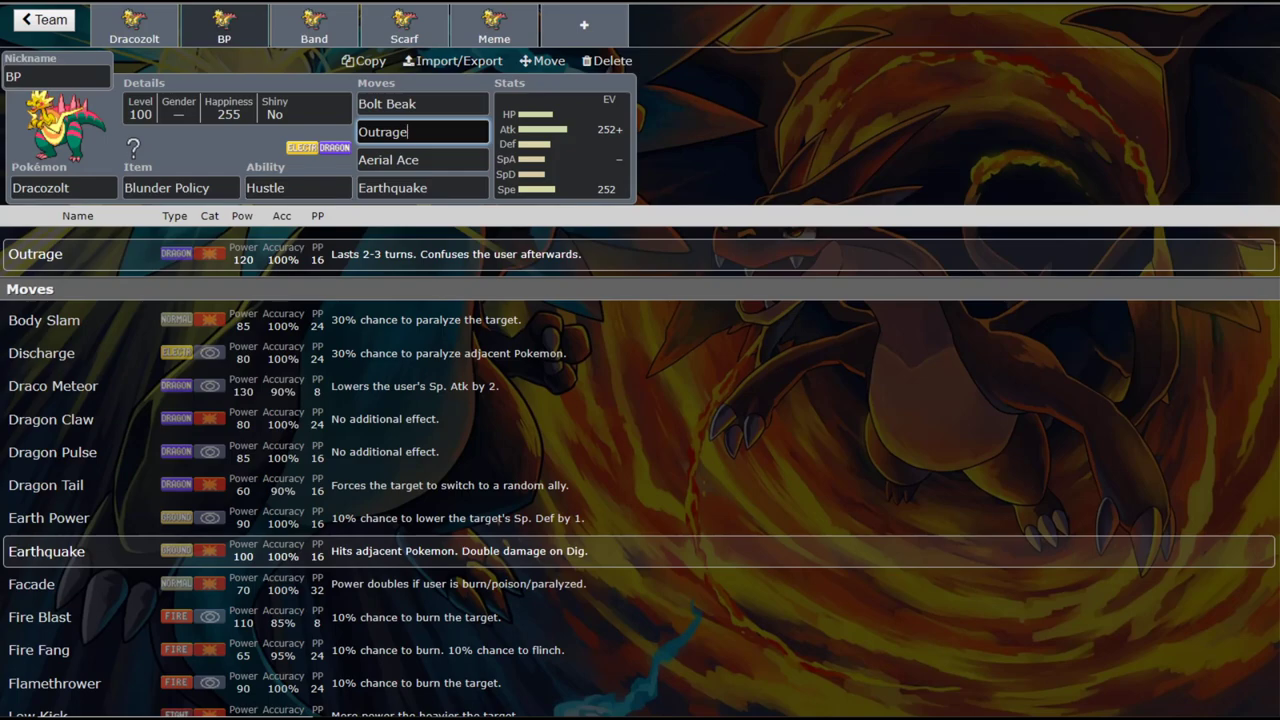
pyautogui.click(338, 145)
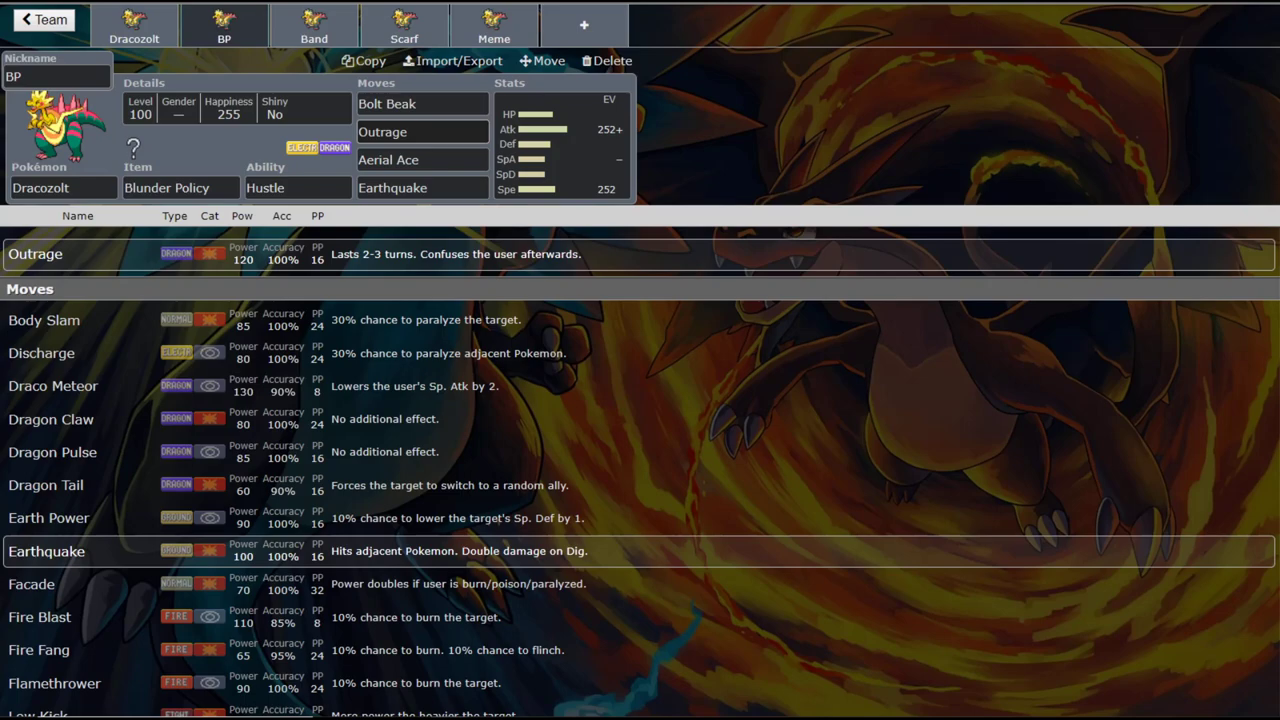
pyautogui.click(422, 160)
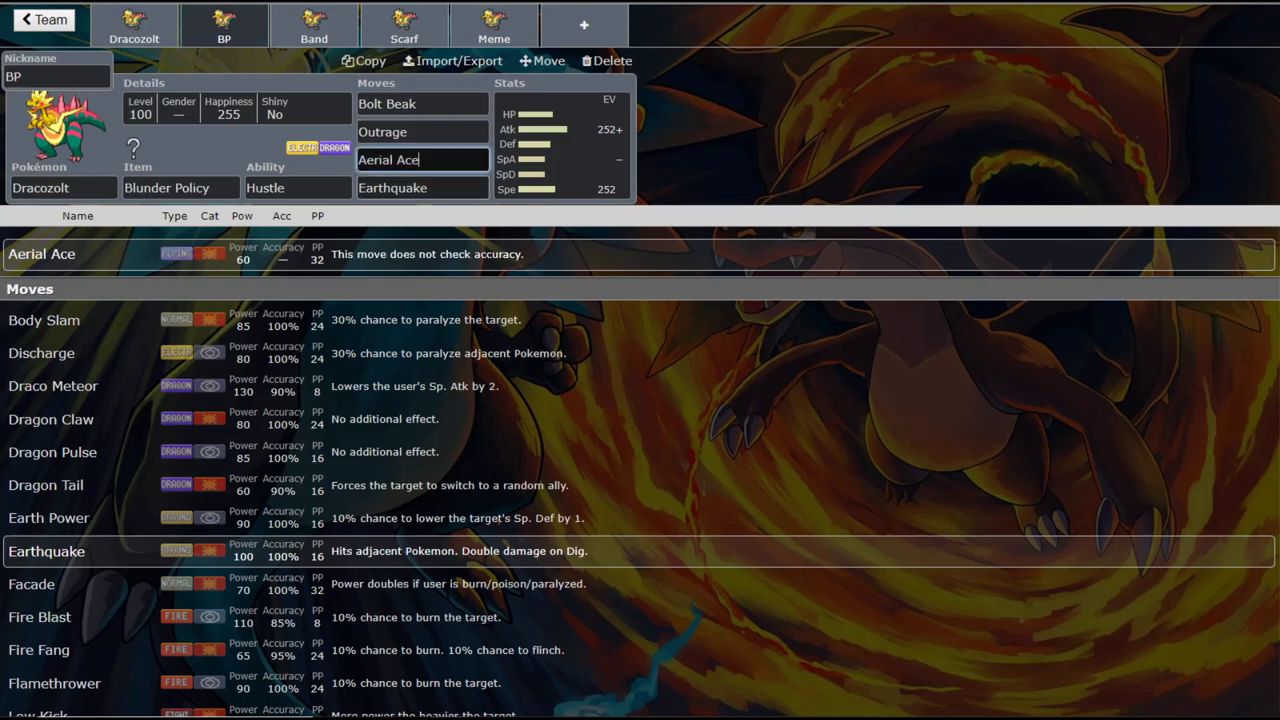
pyautogui.scroll(-20, 640, 450)
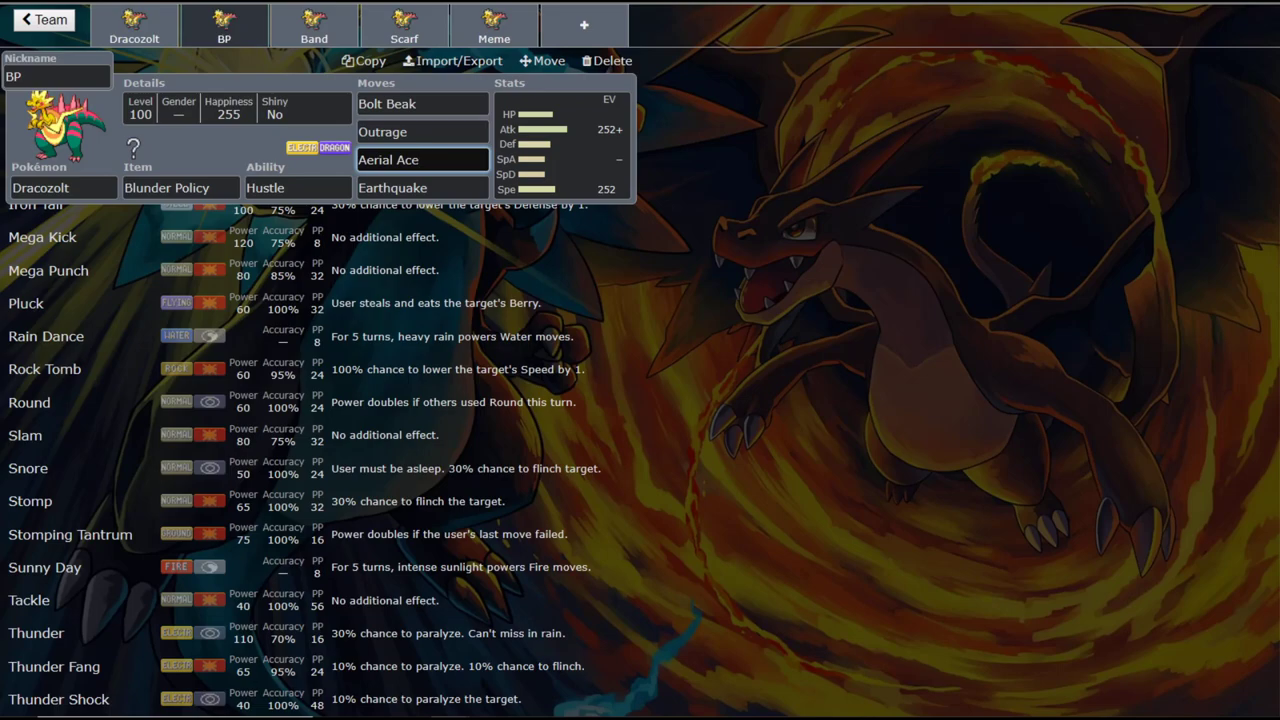
pyautogui.click(422, 104)
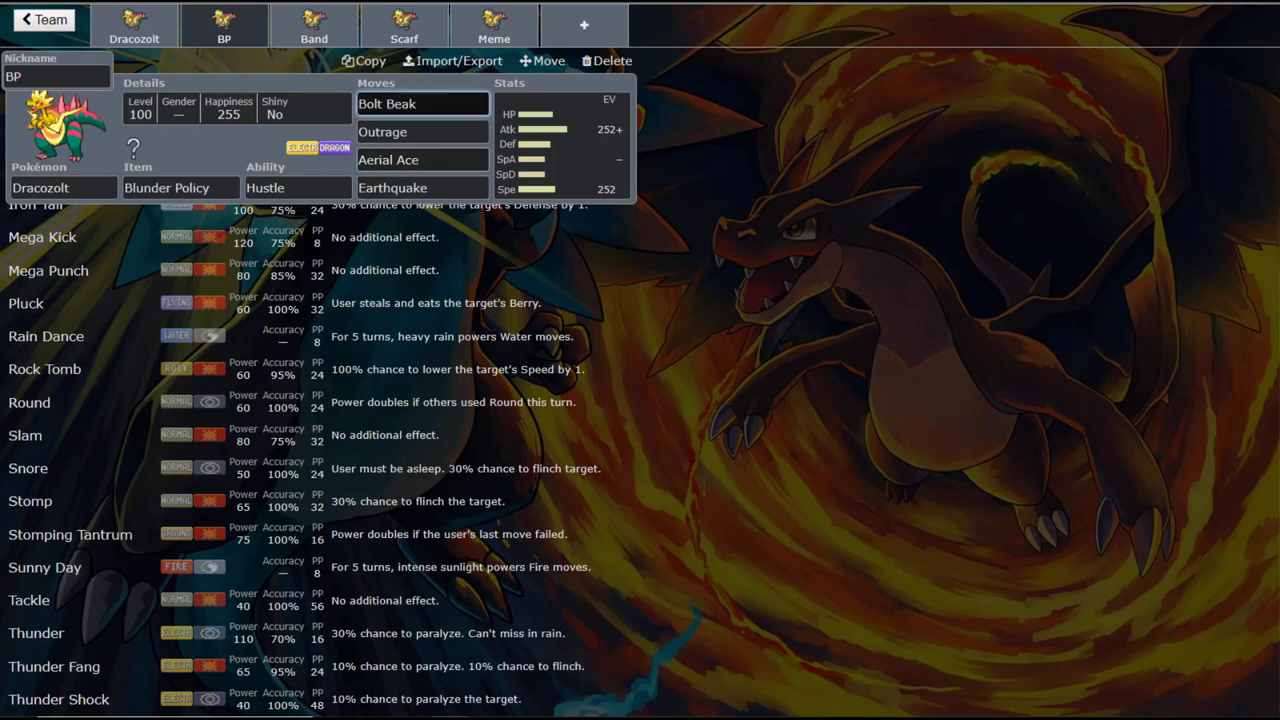
pyautogui.click(422, 160)
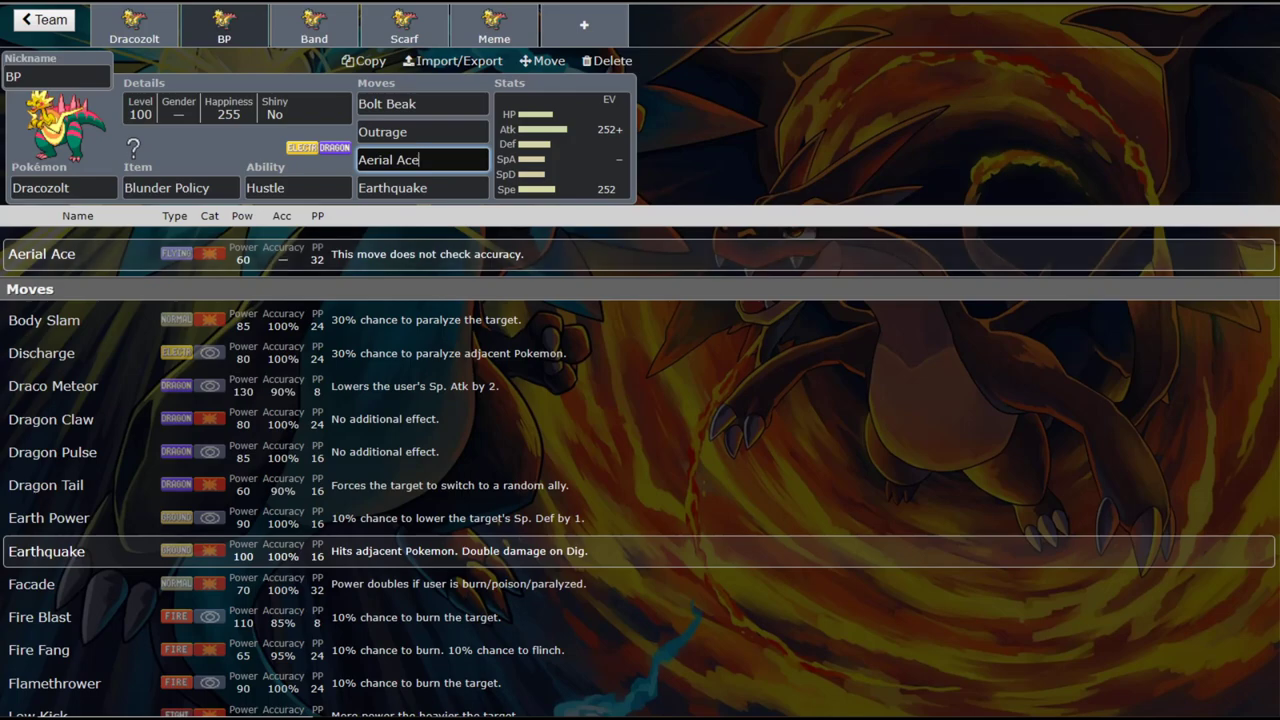
pyautogui.hotkey('ctrl', 'shift', 'Left')
pyautogui.hotkey('ctrl', 'shift', 'Left')
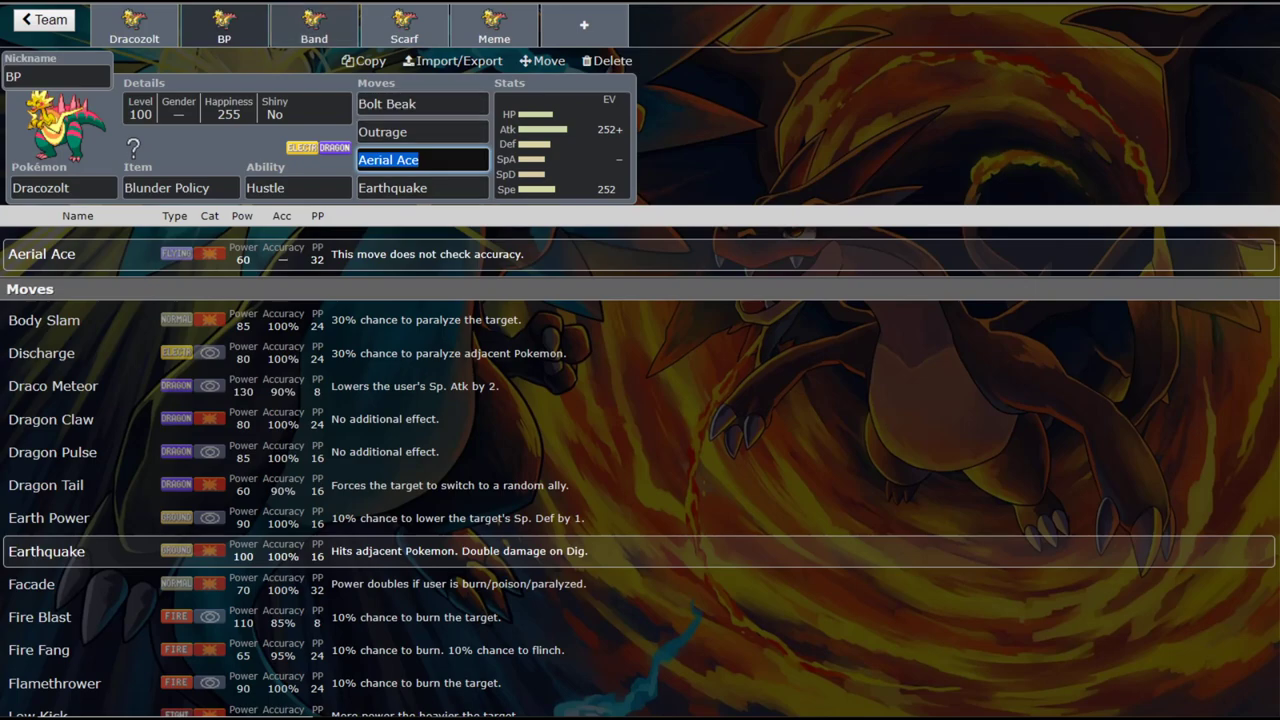
# View the Band and Scarf sets, checking the Scarf set's EV spread and its Choice Scarf item.
pyautogui.click(314, 25)
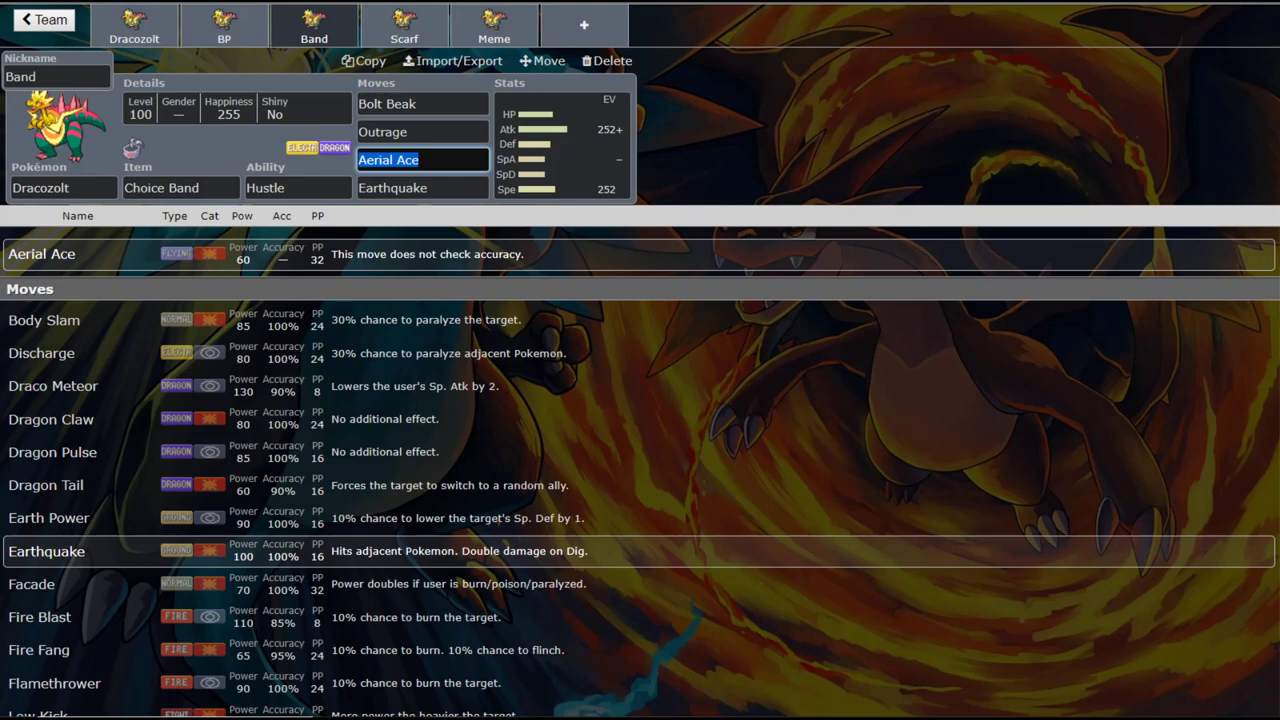
pyautogui.click(404, 25)
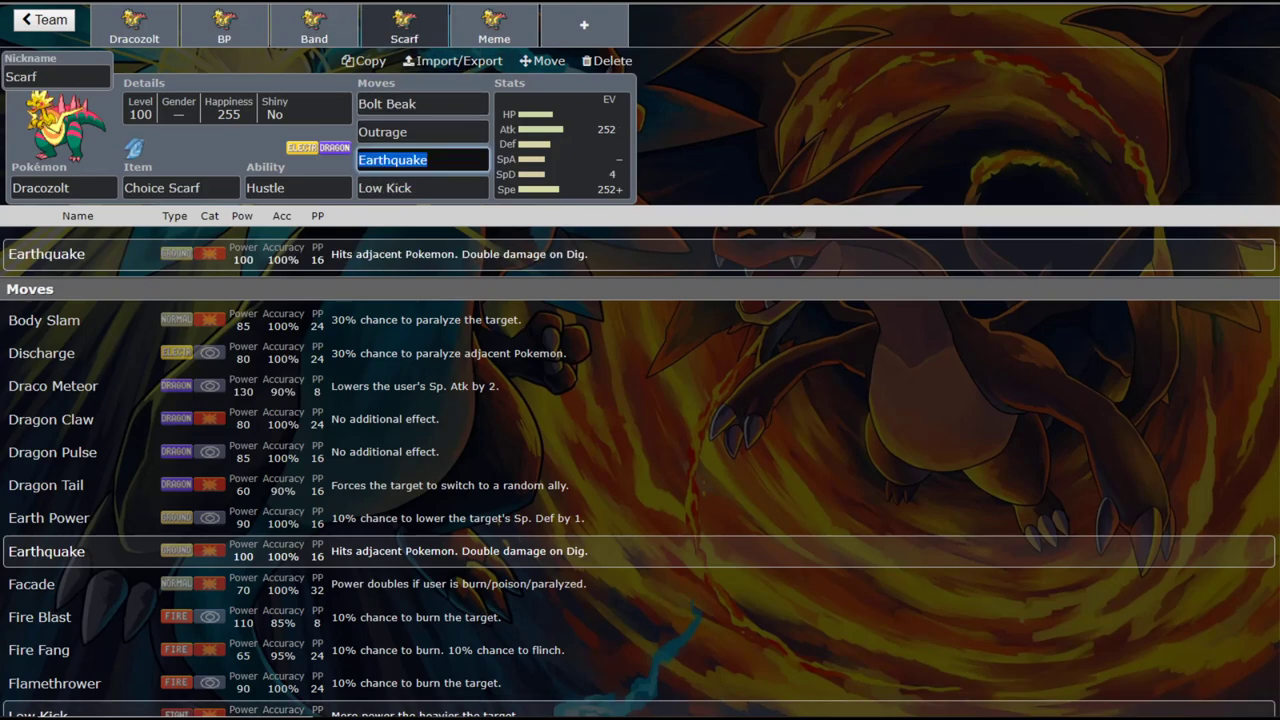
pyautogui.click(562, 145)
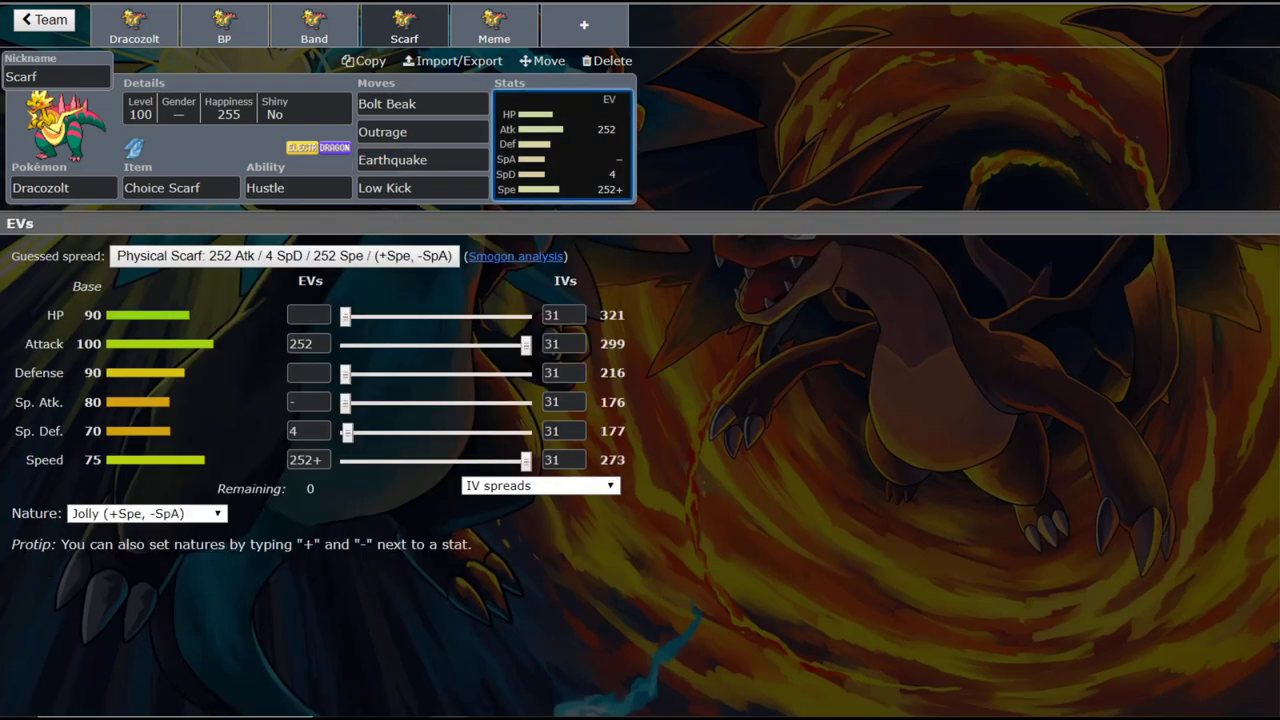
pyautogui.click(180, 187)
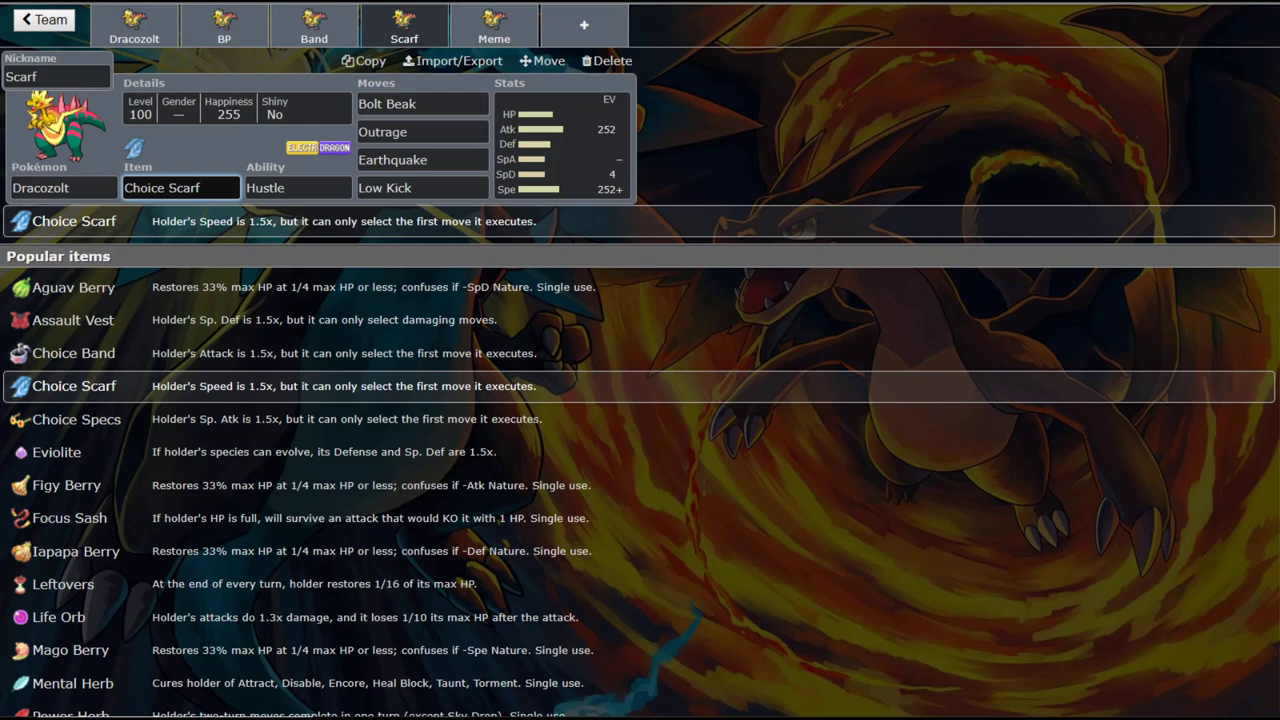
# Open the Meme set and review its Figy Berry item, Charge move and EV spread.
pyautogui.click(494, 25)
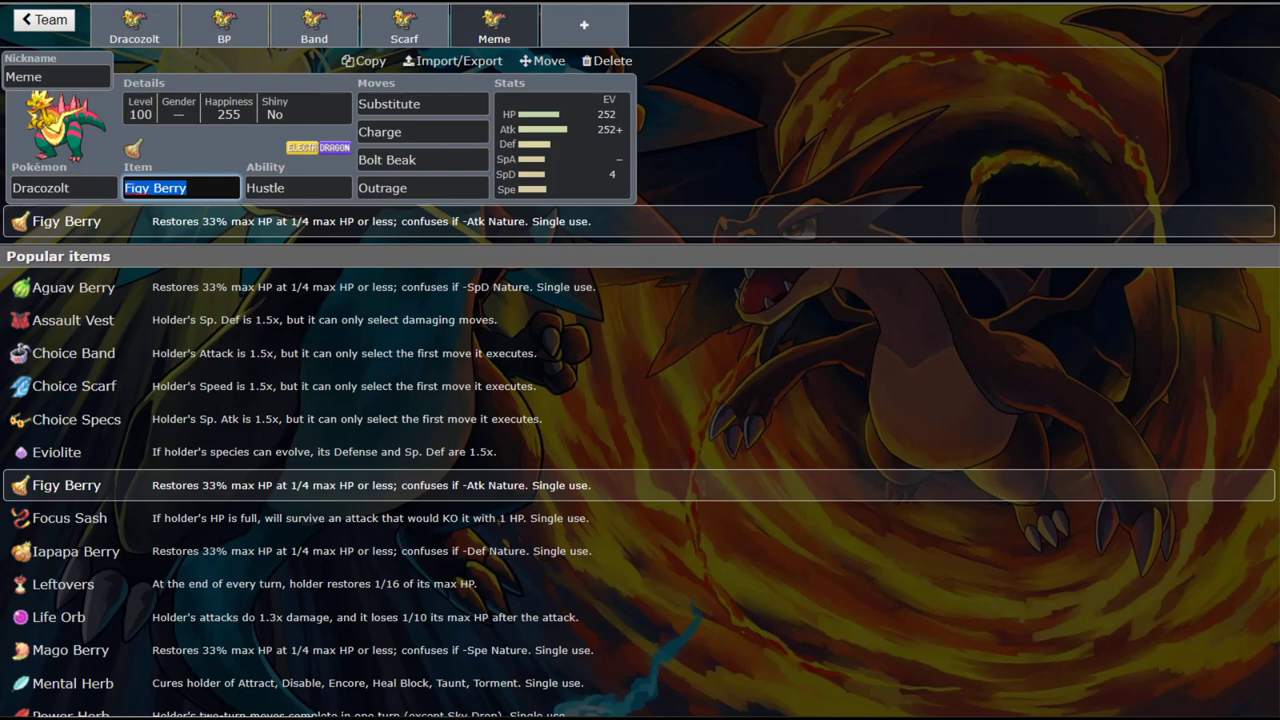
pyautogui.press('BackSpace')
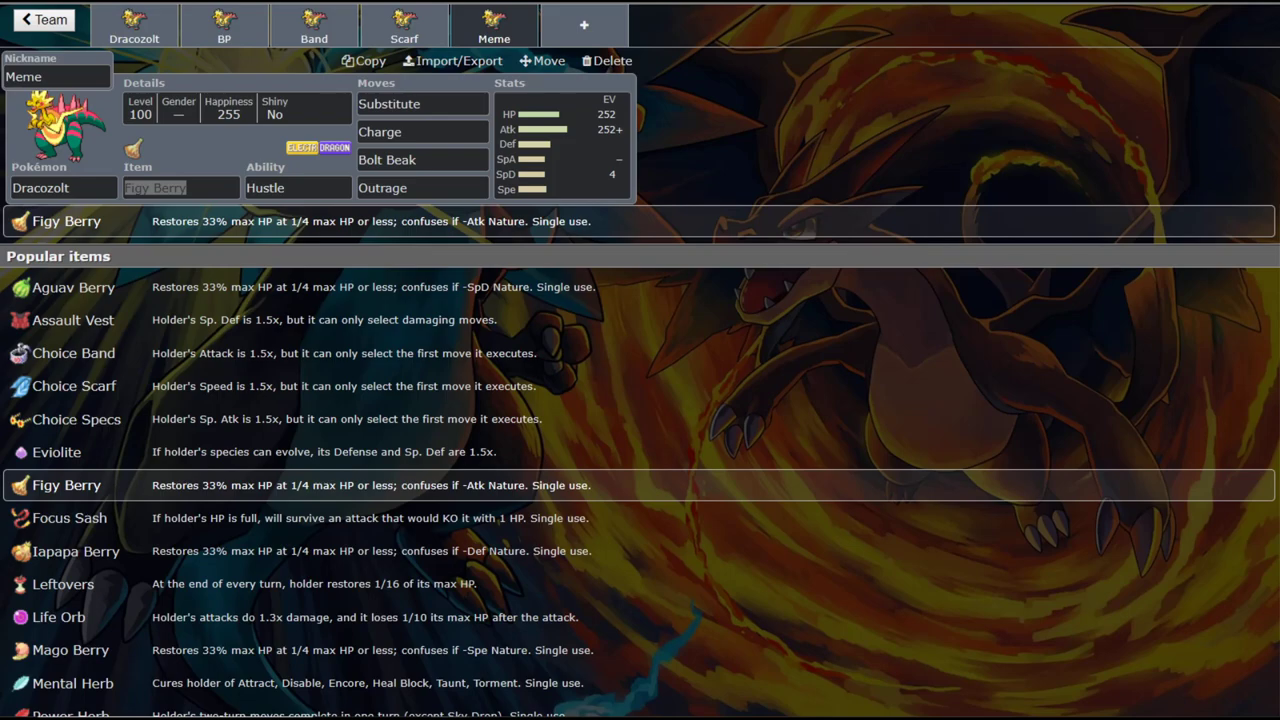
pyautogui.click(422, 131)
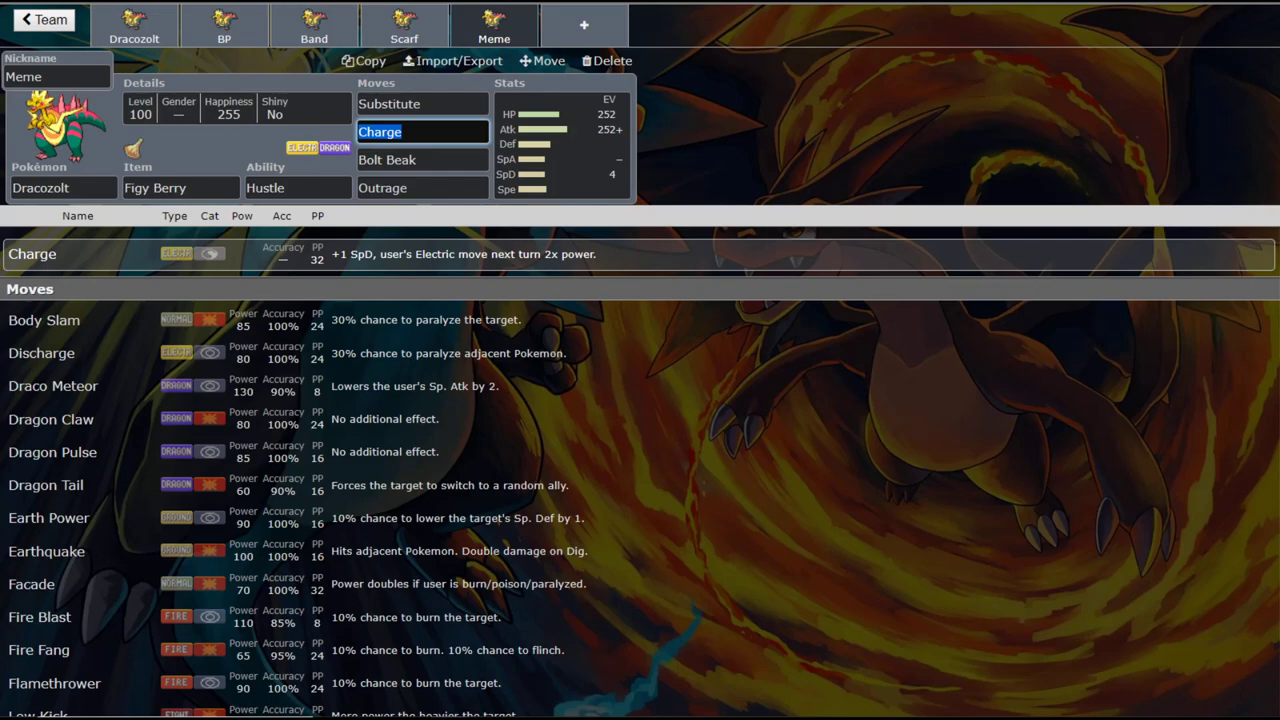
pyautogui.click(563, 145)
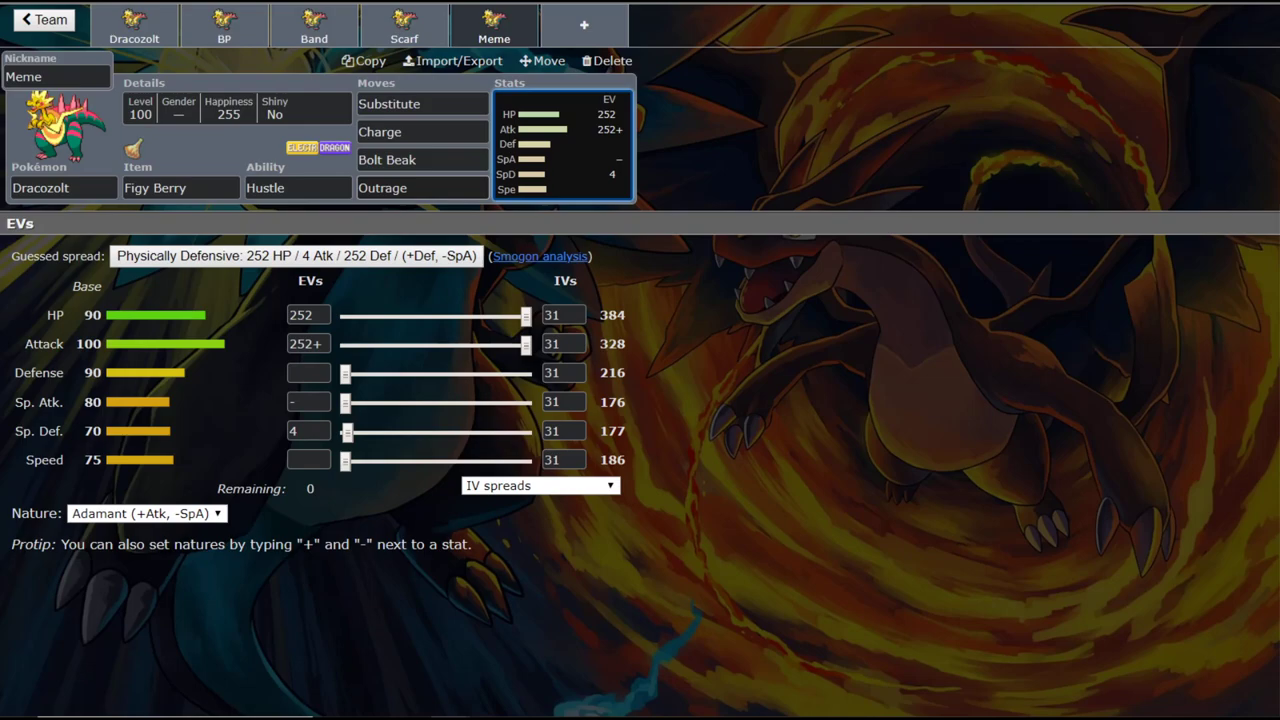
# Browse the popular held items as alternatives to the Meme set's Figy Berry.
pyautogui.click(180, 188)
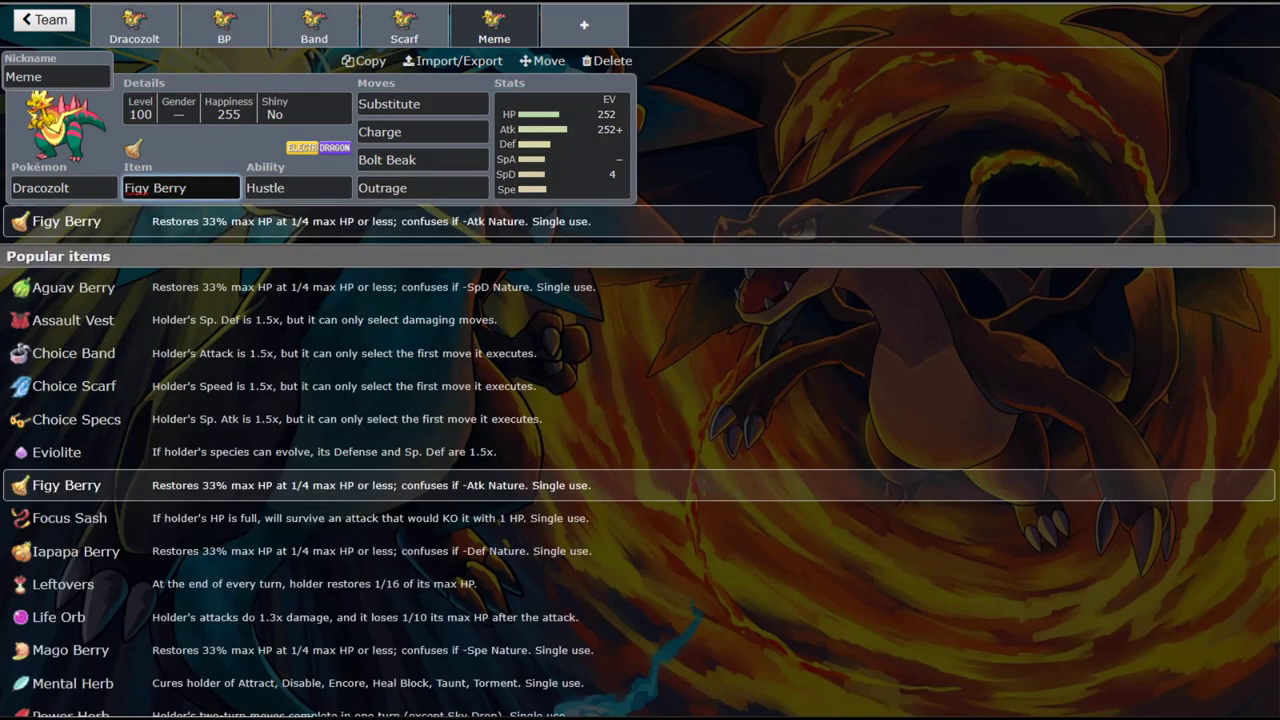
pyautogui.hotkey('ctrl', 'a')
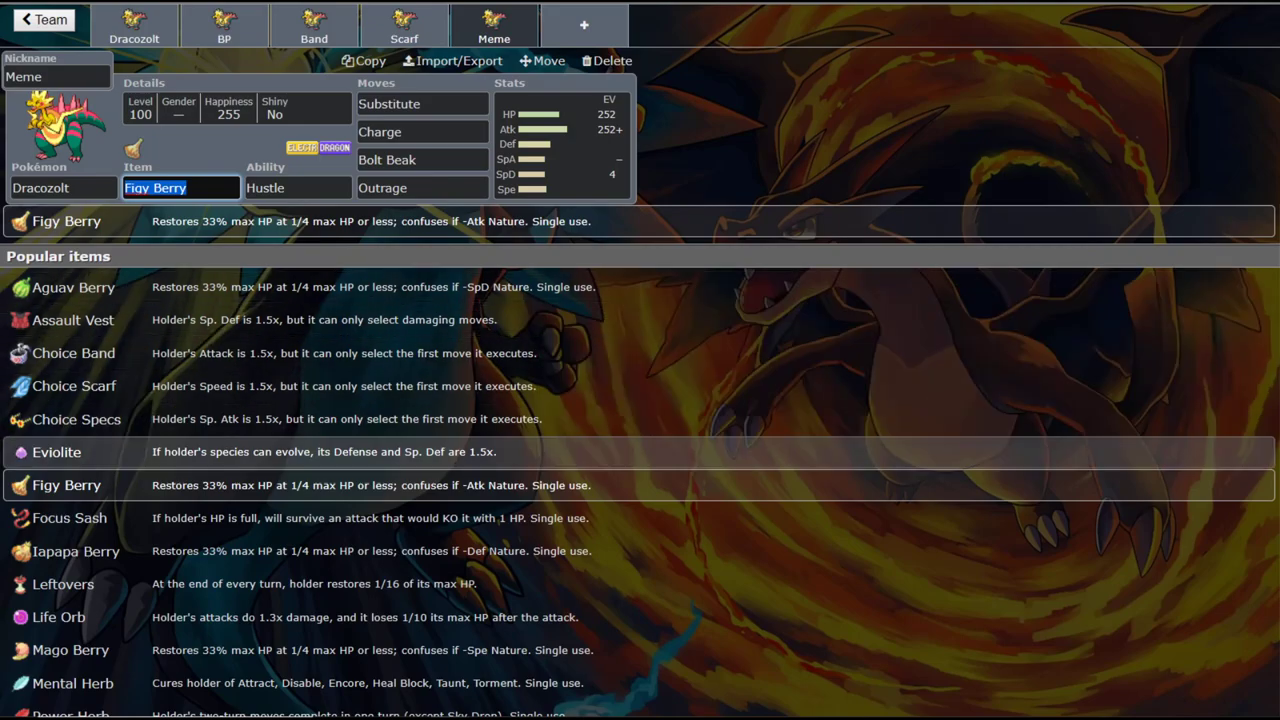
pyautogui.scroll(-3, 400, 452)
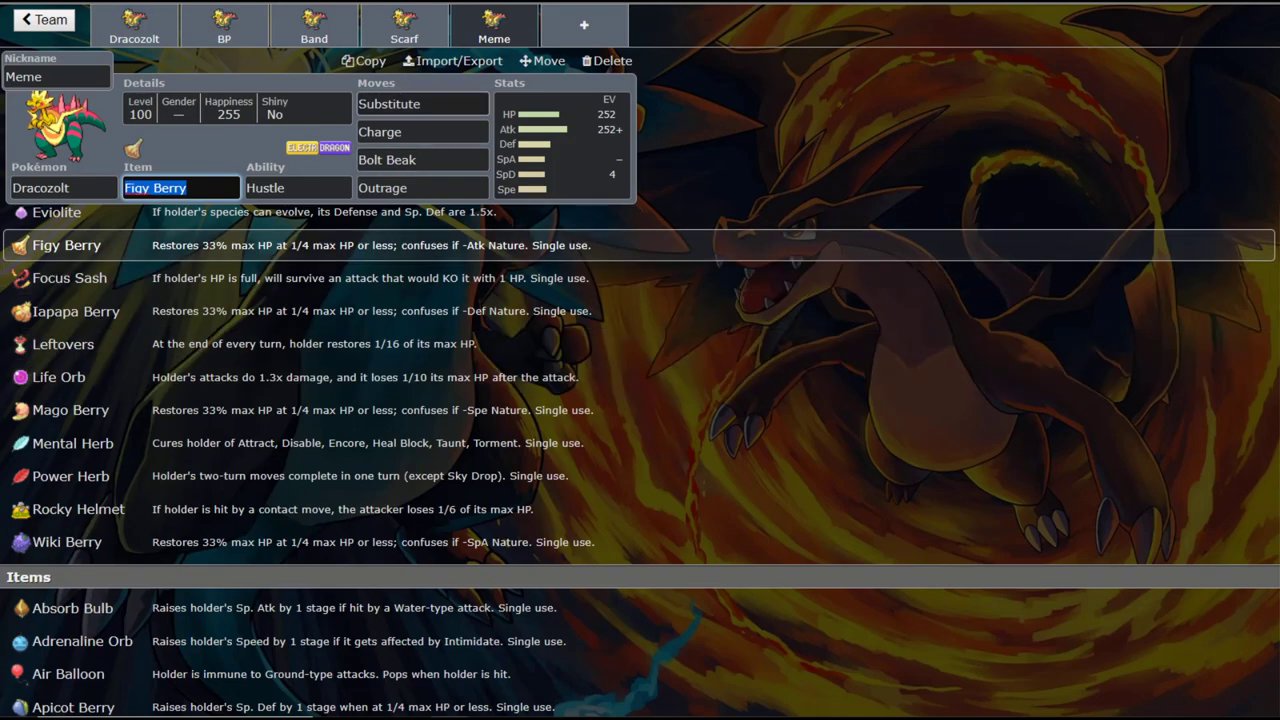
pyautogui.scroll(3, 640, 500)
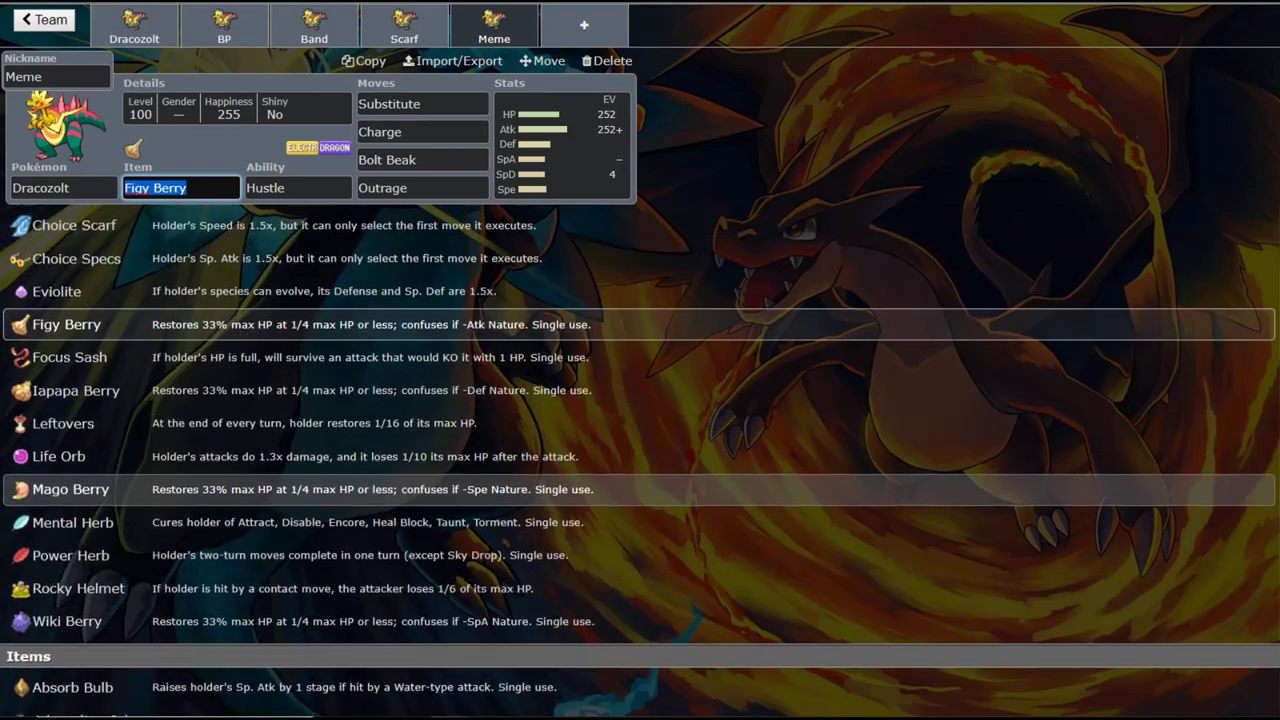